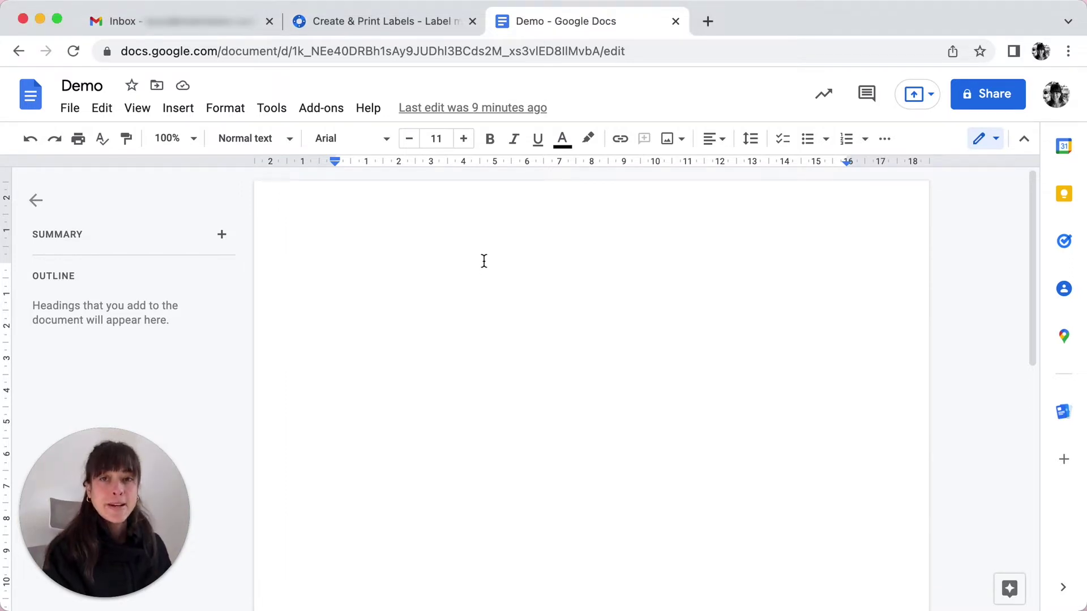
Open the Labelmaker for Avery & Co Create labels sidebar from the Add-ons menu
{"action": "left_click", "coordinate": [323, 109]}
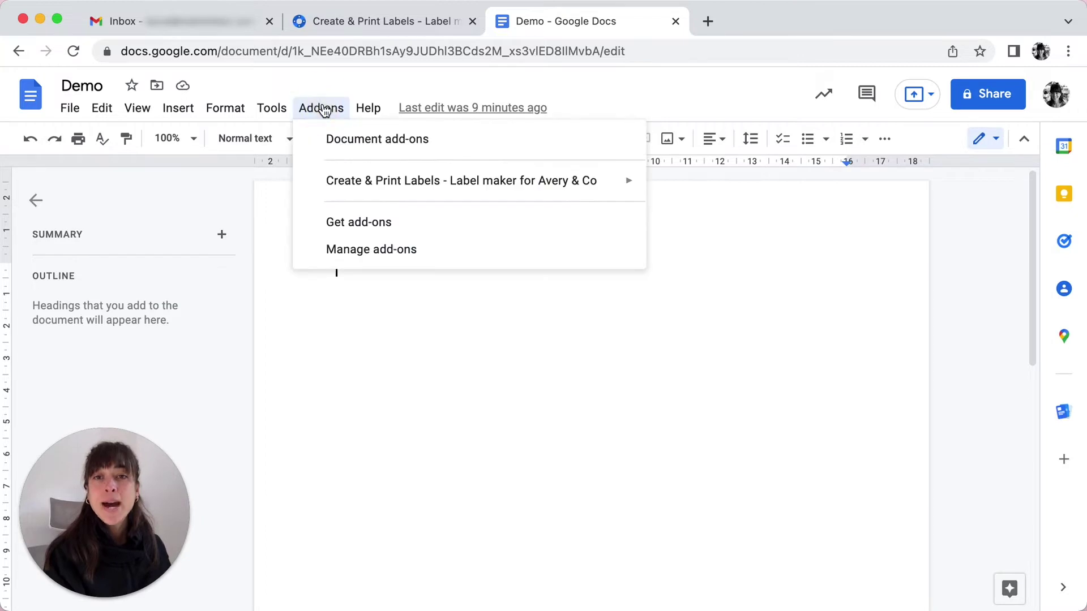
{"action": "mouse_move", "coordinate": [473, 181]}
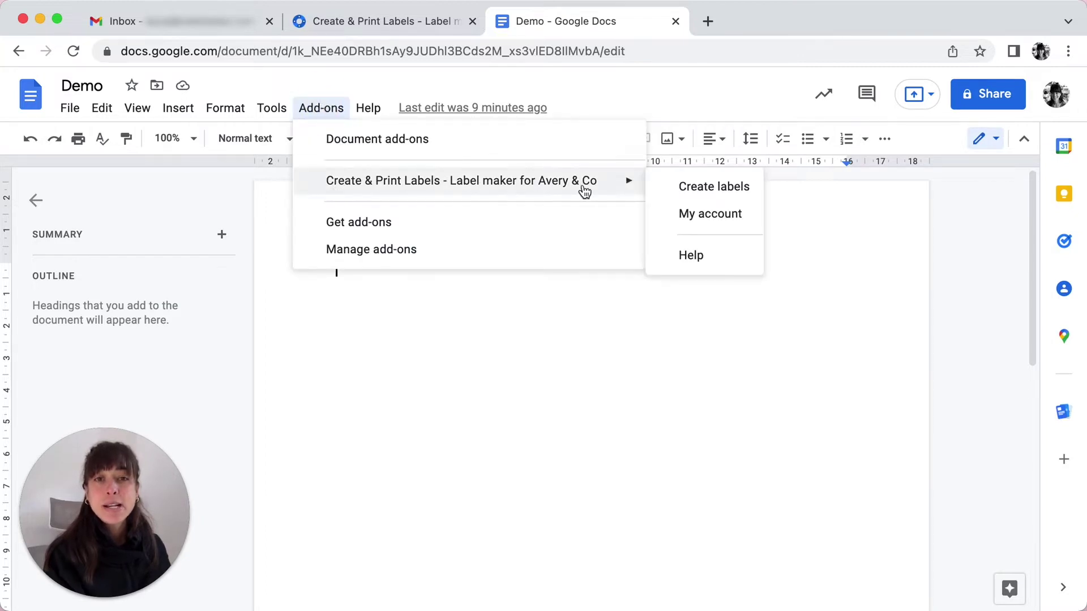
{"action": "left_click", "coordinate": [690, 186]}
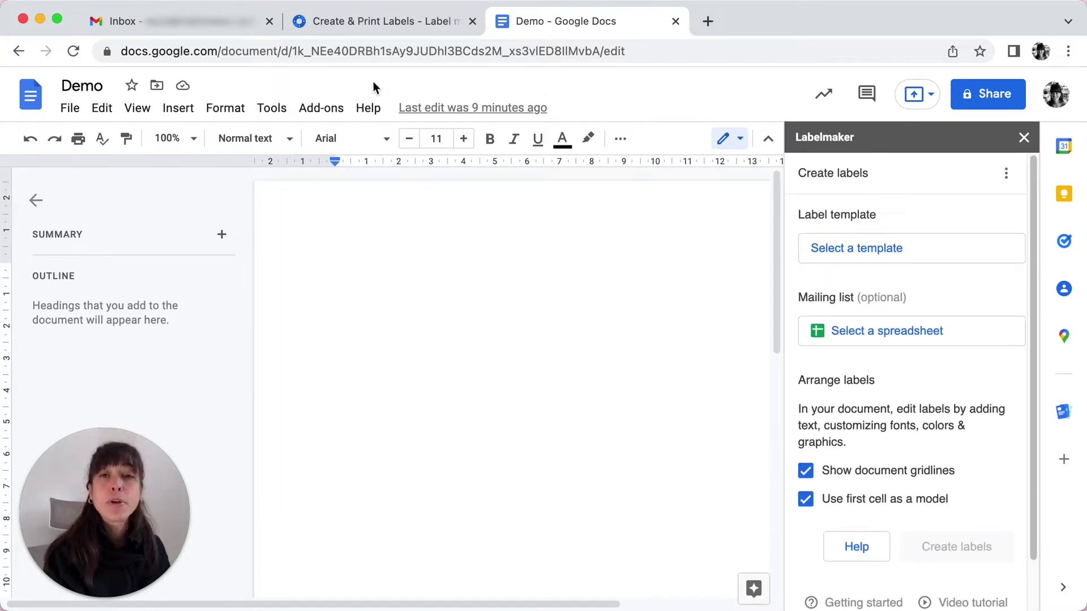
{"action": "left_click", "coordinate": [395, 23]}
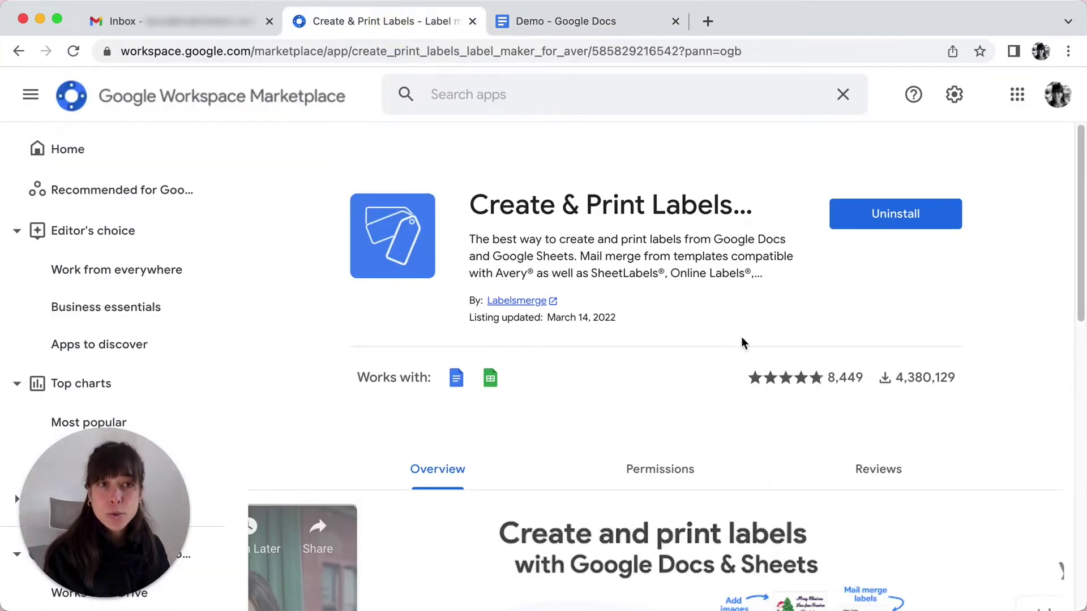
{"action": "left_click", "coordinate": [570, 19]}
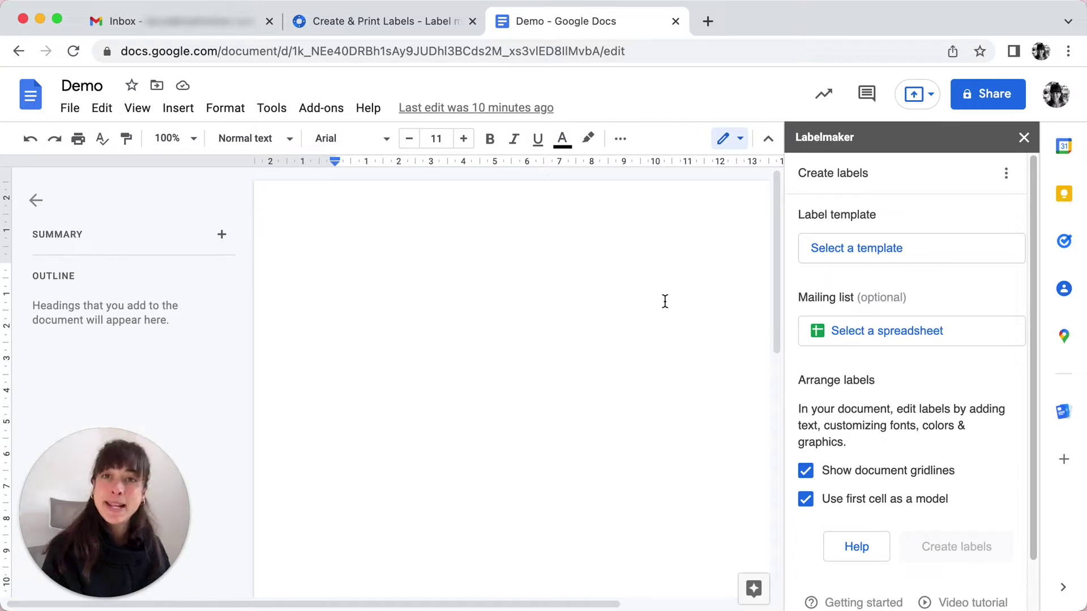
Apply the Avery US Letter 5160 Easy Peel label template to the document
{"action": "left_click", "coordinate": [879, 262]}
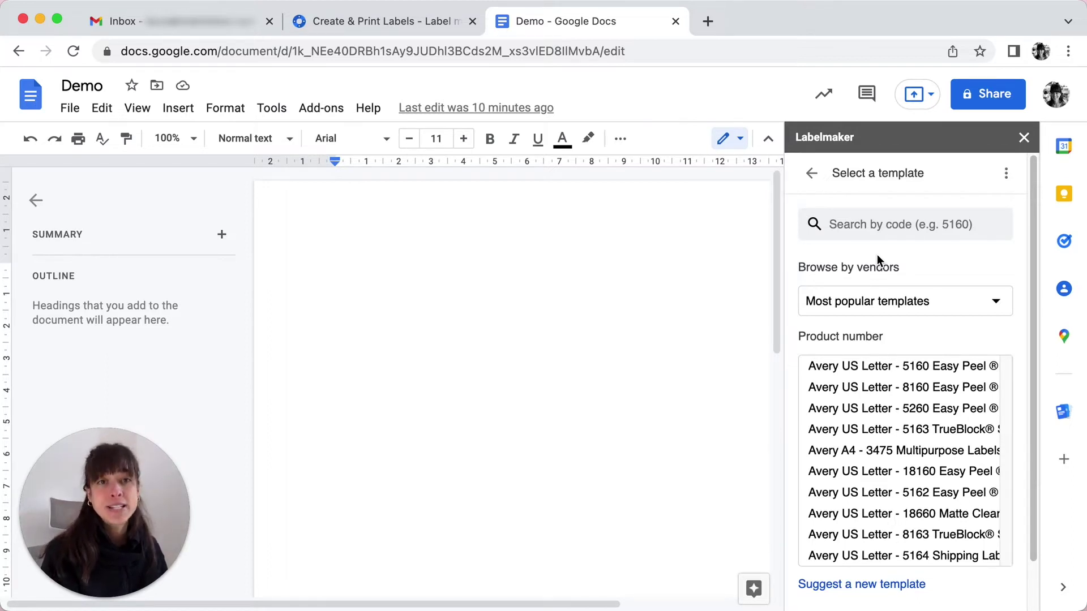
{"action": "left_click", "coordinate": [911, 371]}
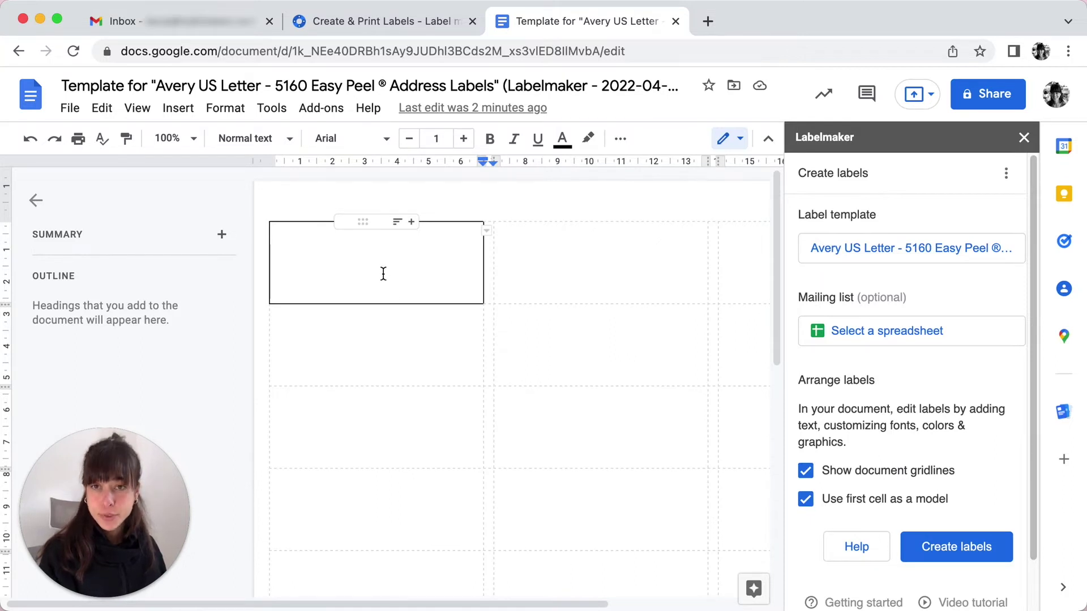
Insert a 2 x 1 table into the first label cell
{"action": "left_click", "coordinate": [445, 142]}
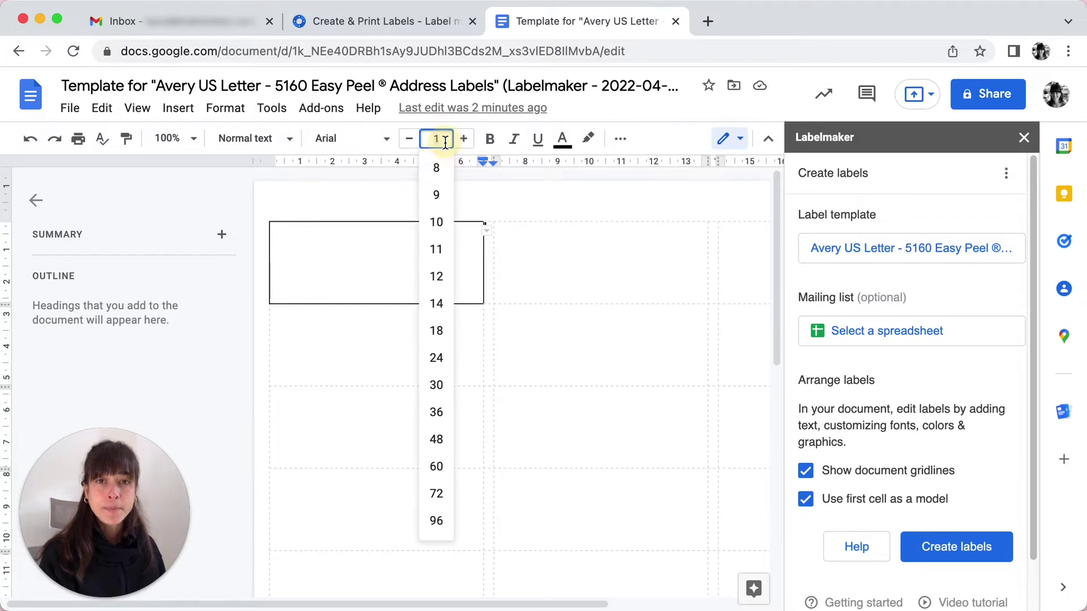
{"action": "left_click", "coordinate": [336, 257]}
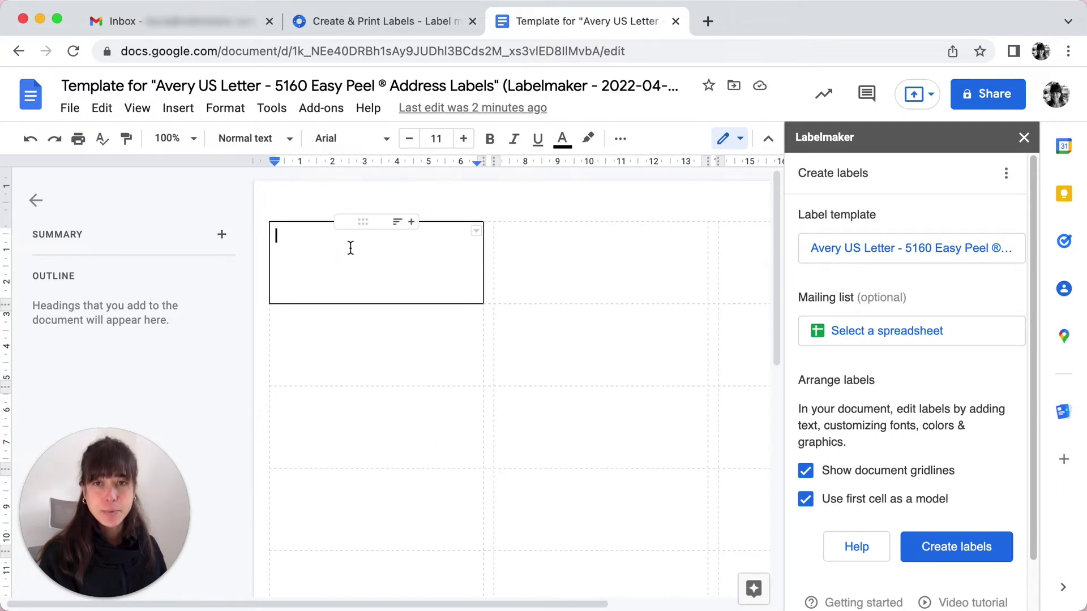
{"action": "left_click", "coordinate": [177, 116]}
{"action": "mouse_move", "coordinate": [205, 167]}
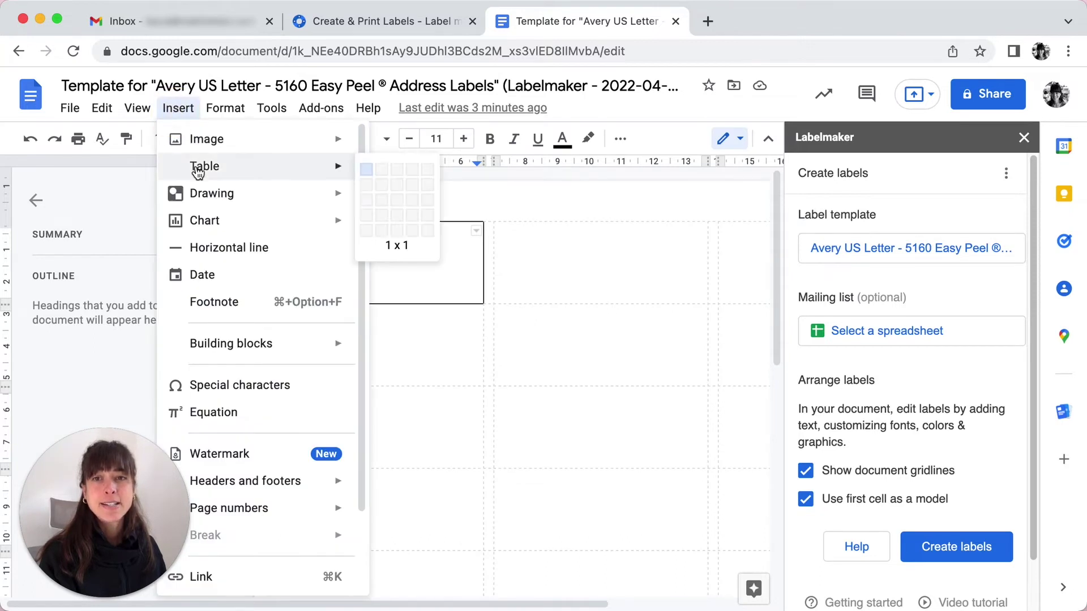
{"action": "left_click", "coordinate": [380, 174]}
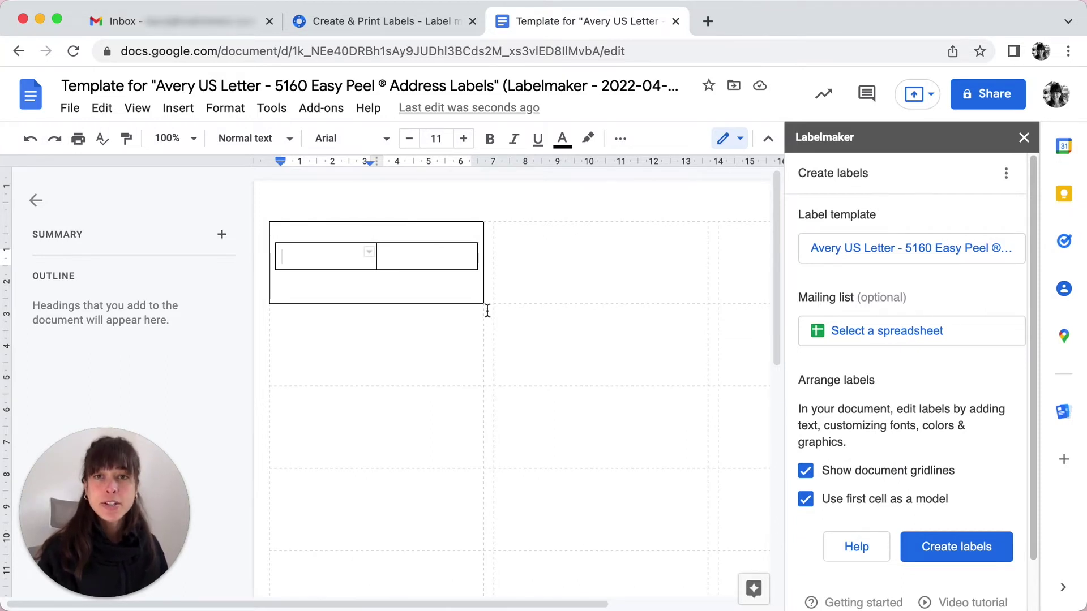
Upload wedding-ring.png into the left cell of the first label's table
{"action": "left_click", "coordinate": [182, 110]}
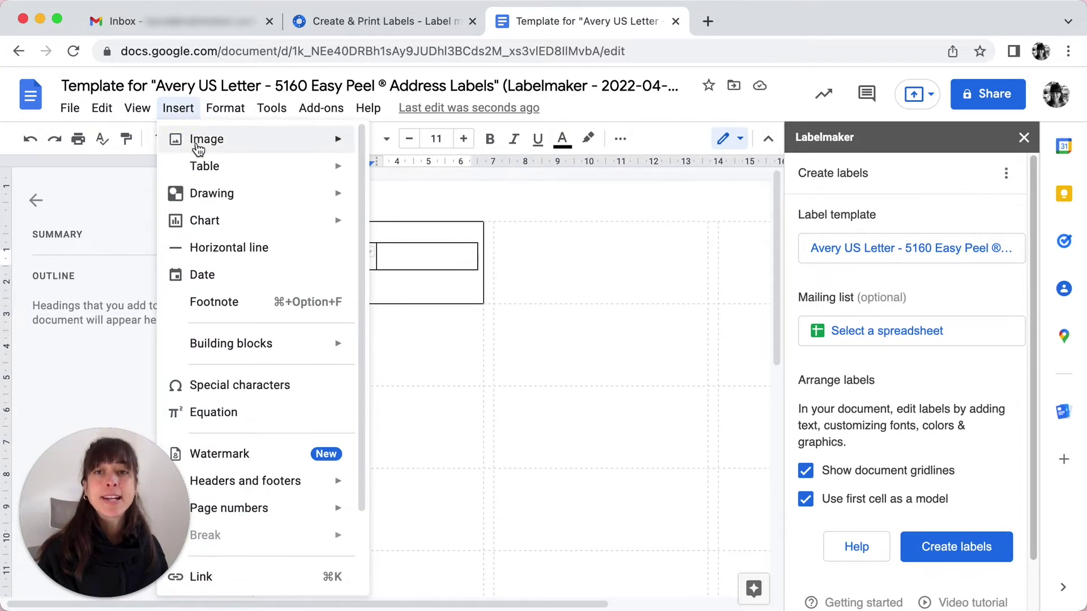
{"action": "mouse_move", "coordinate": [206, 140]}
{"action": "left_click", "coordinate": [396, 142]}
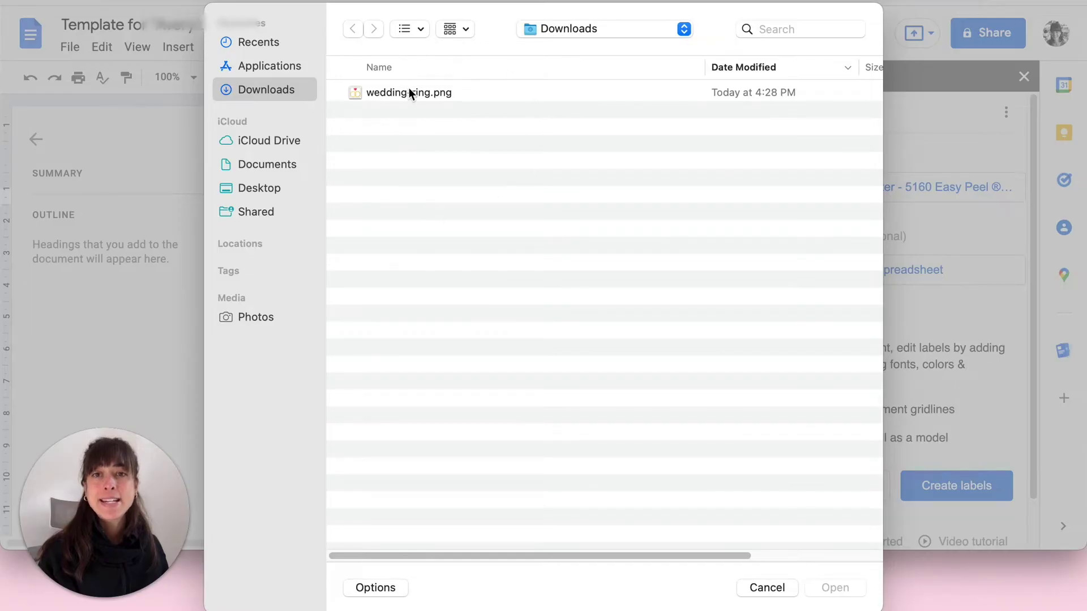
{"action": "left_click", "coordinate": [410, 92]}
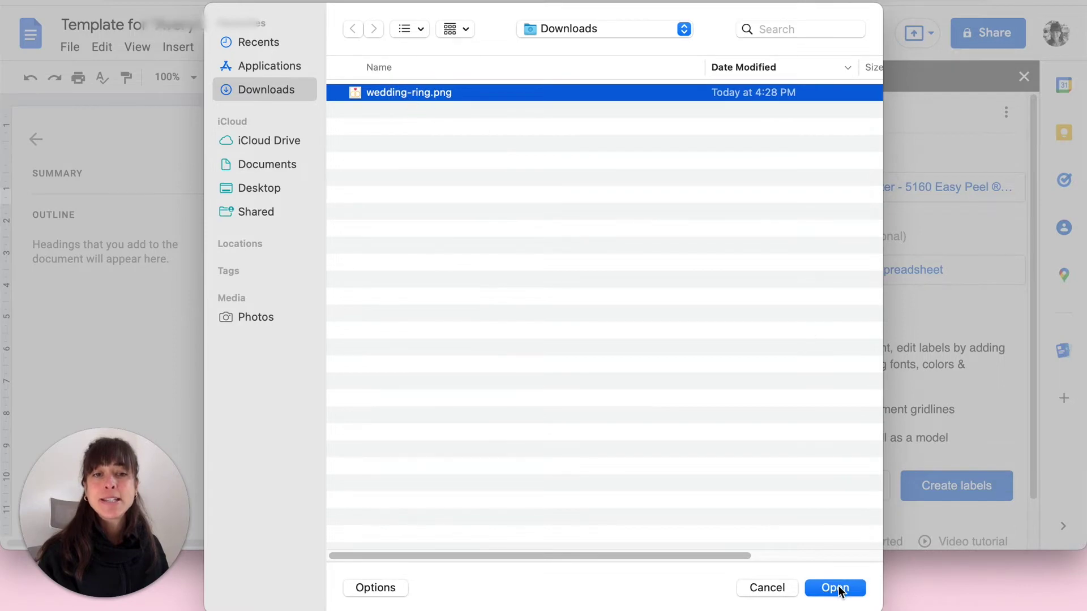
{"action": "left_click", "coordinate": [837, 588]}
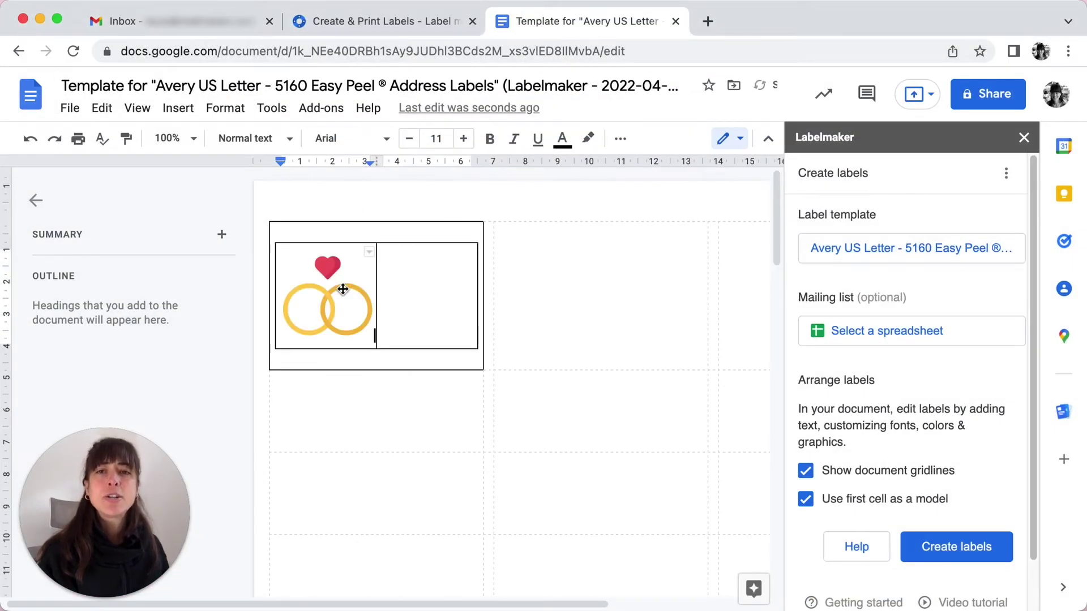
Shrink the rings image to fit its cell and center-align it
{"action": "left_click", "coordinate": [361, 334]}
{"action": "left_click", "coordinate": [336, 323]}
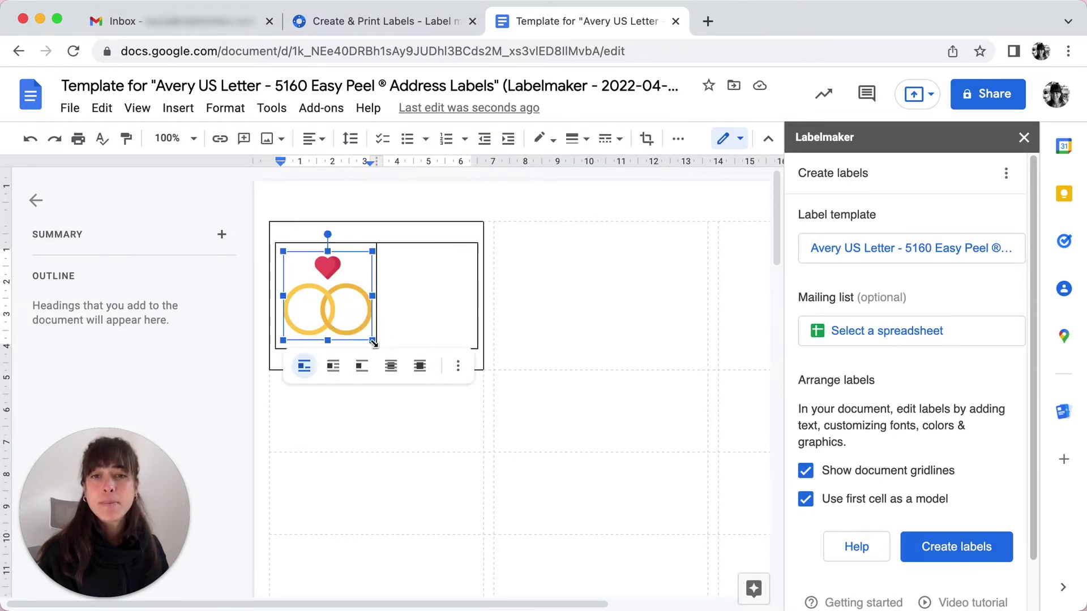
{"action": "left_click_drag", "start_coordinate": [373, 341], "coordinate": [347, 316]}
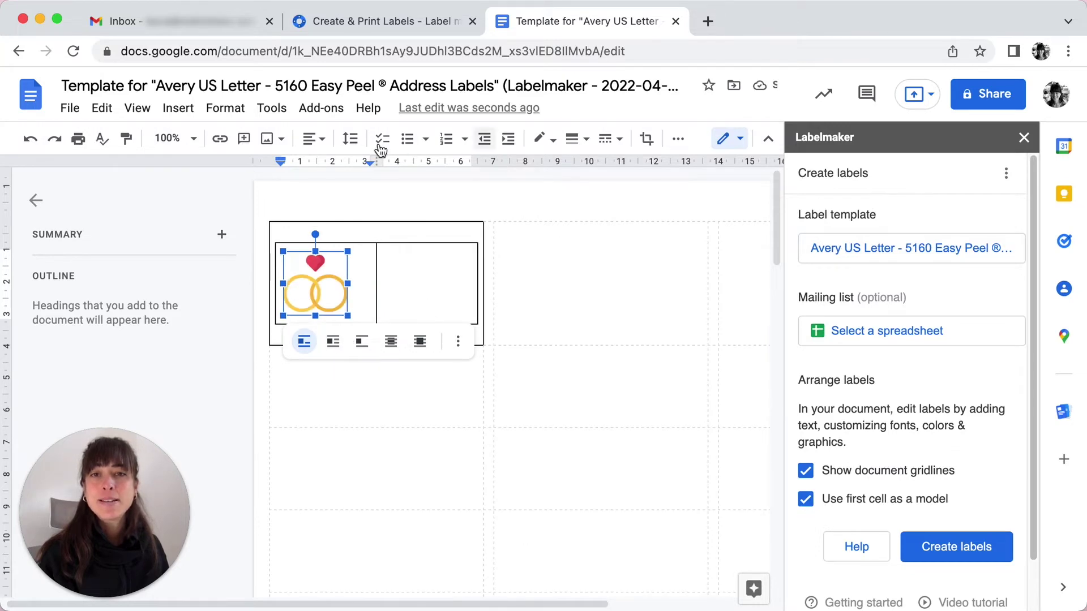
{"action": "left_click", "coordinate": [313, 139]}
{"action": "left_click", "coordinate": [267, 172]}
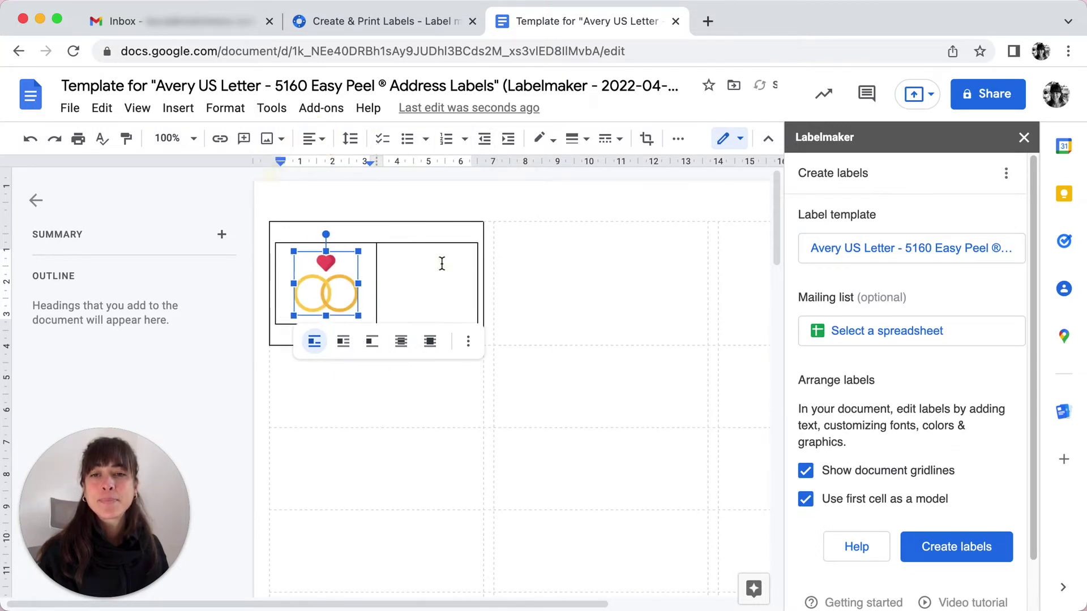
{"action": "left_click", "coordinate": [425, 263]}
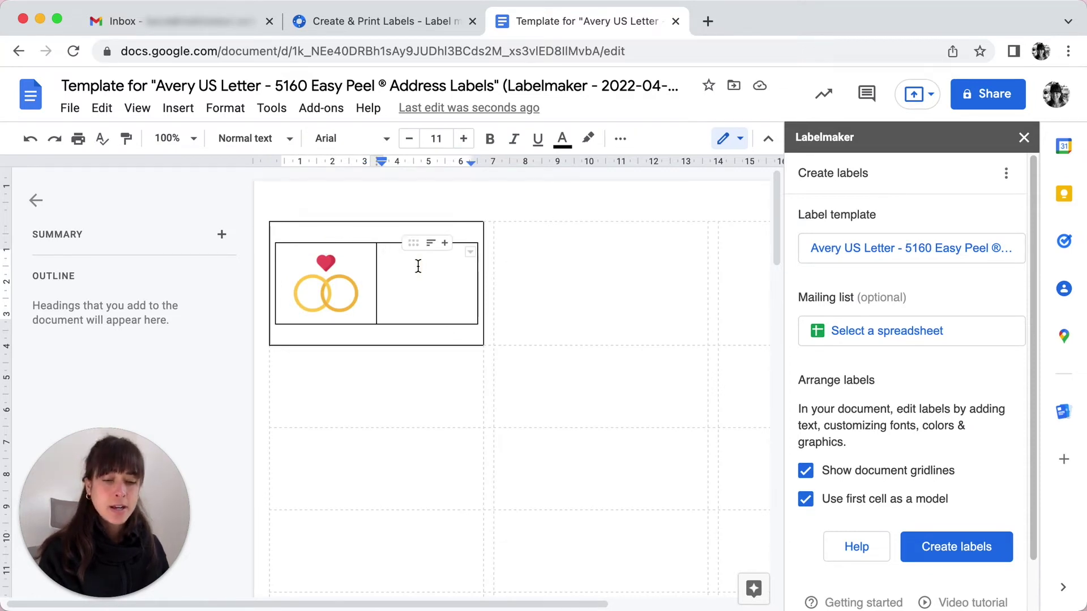
{"action": "type", "text": "Save de date Liz & Matt 5 july 2022"}
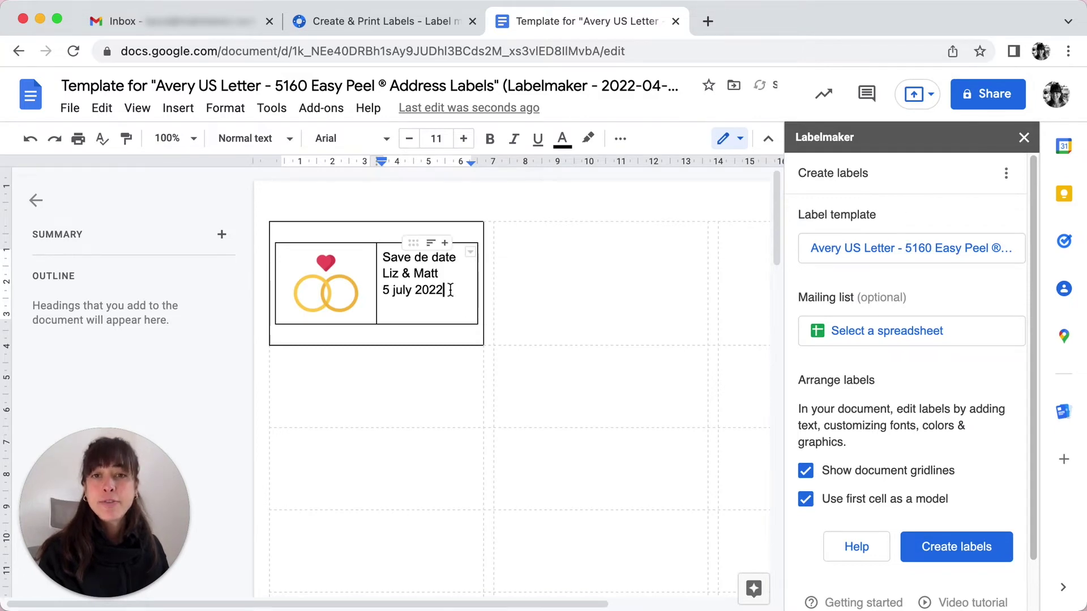
Make the 'Save de date, Liz & Matt, 5 july 2022' lines blue and centered
{"action": "left_click_drag", "start_coordinate": [450, 289], "coordinate": [379, 255]}
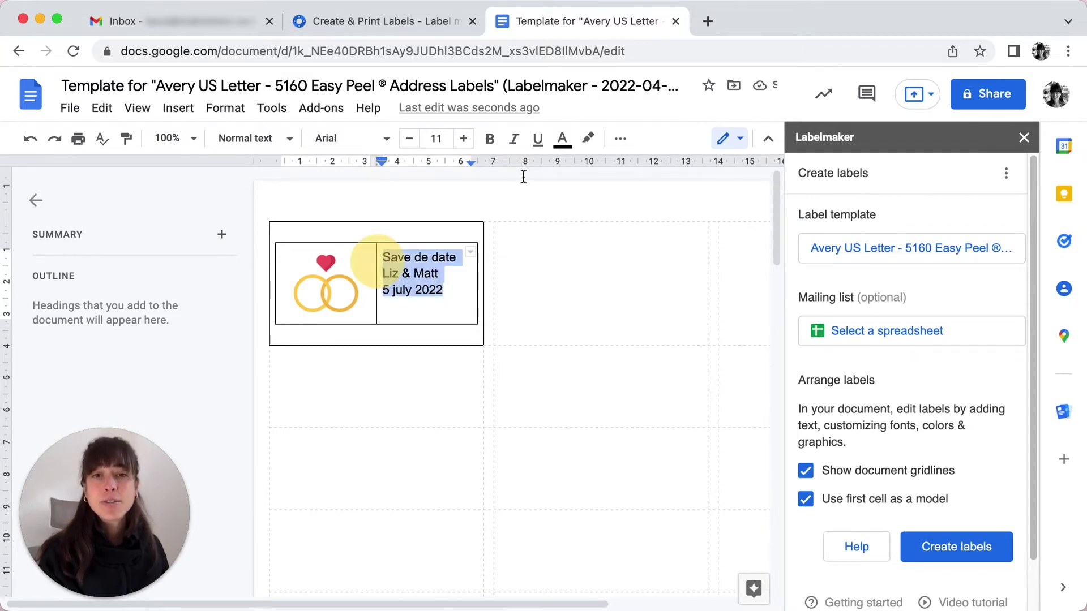
{"action": "left_click", "coordinate": [558, 145]}
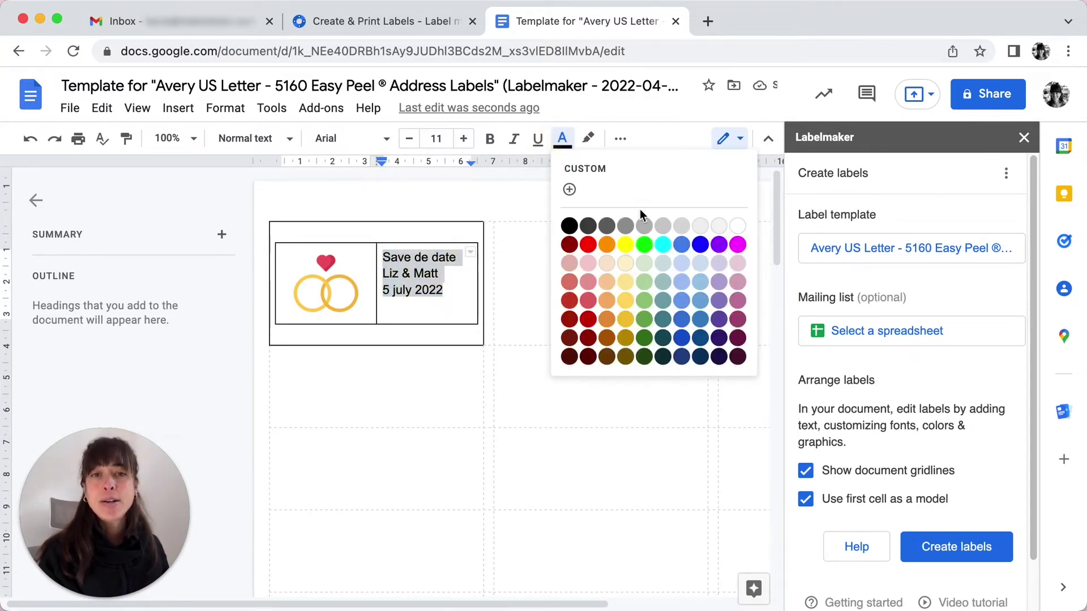
{"action": "left_click", "coordinate": [697, 242]}
{"action": "left_click", "coordinate": [620, 138]}
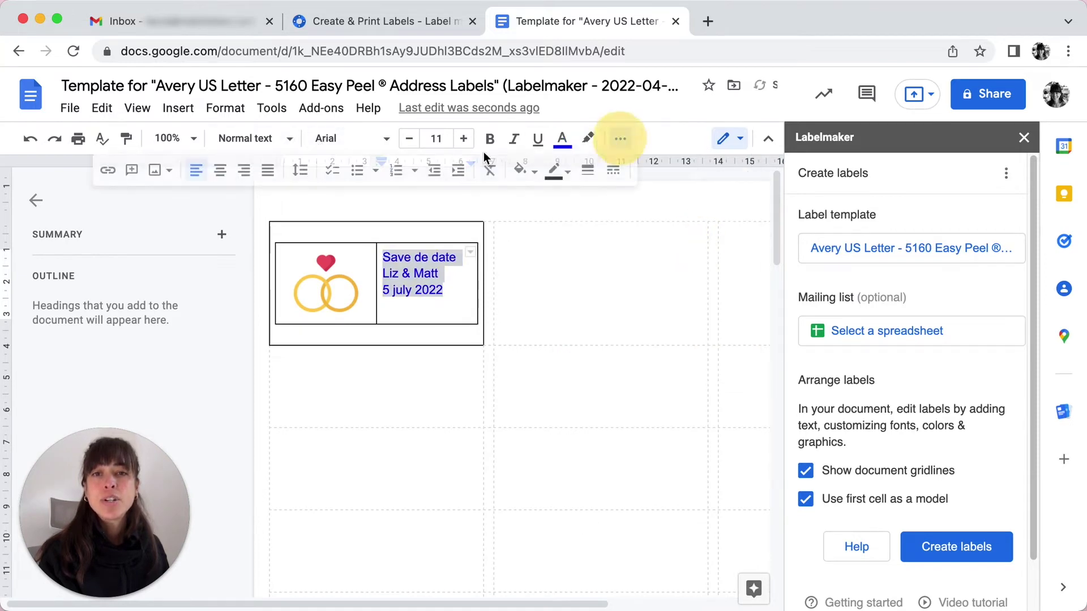
{"action": "left_click", "coordinate": [220, 171]}
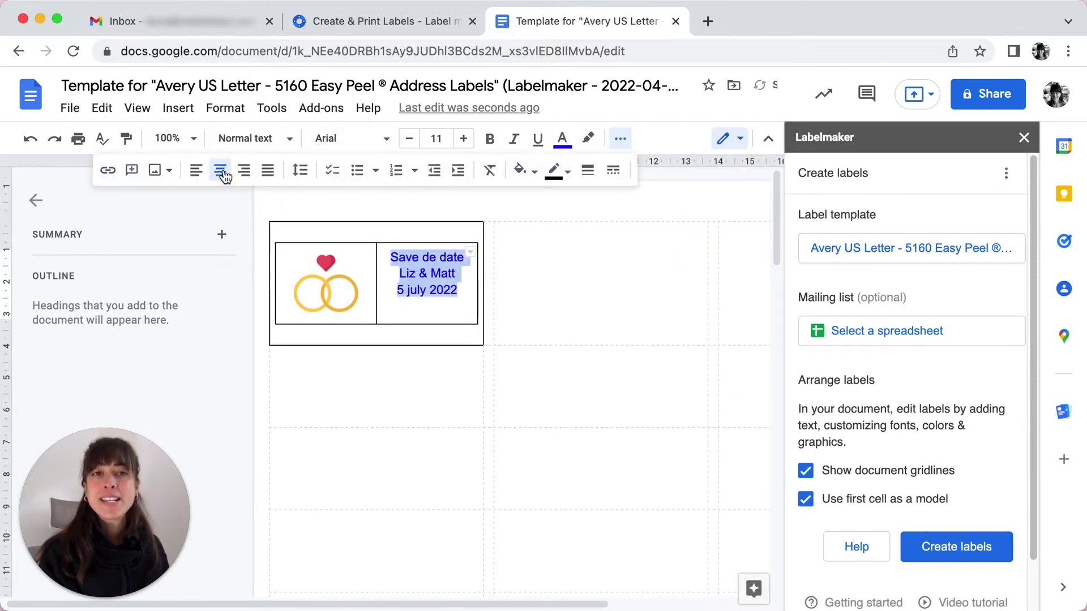
{"action": "mouse_move", "coordinate": [426, 283]}
{"action": "left_click", "coordinate": [422, 307]}
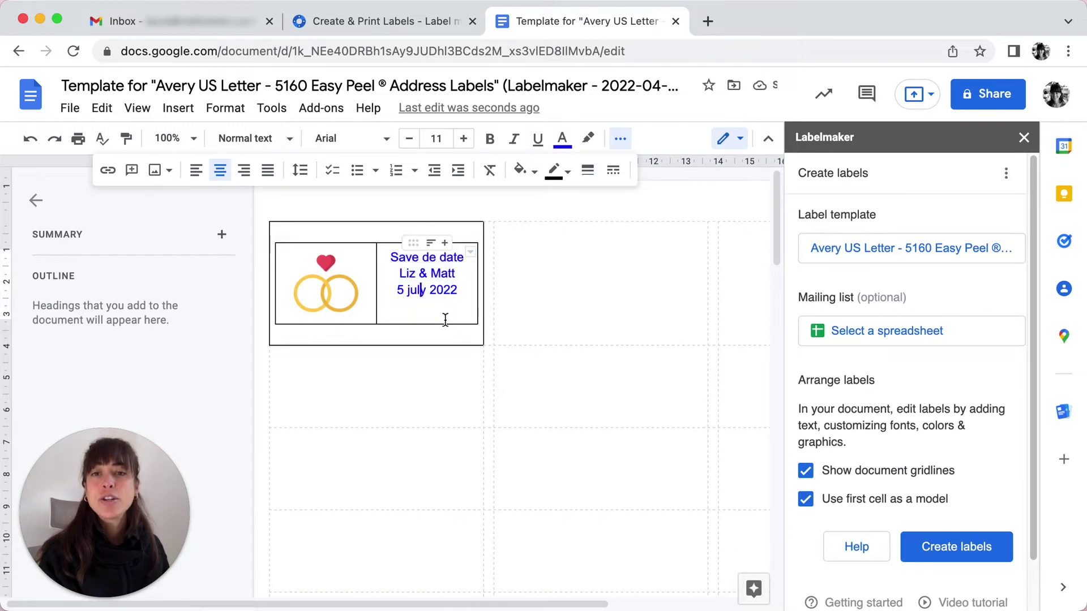
{"action": "left_click", "coordinate": [460, 291]}
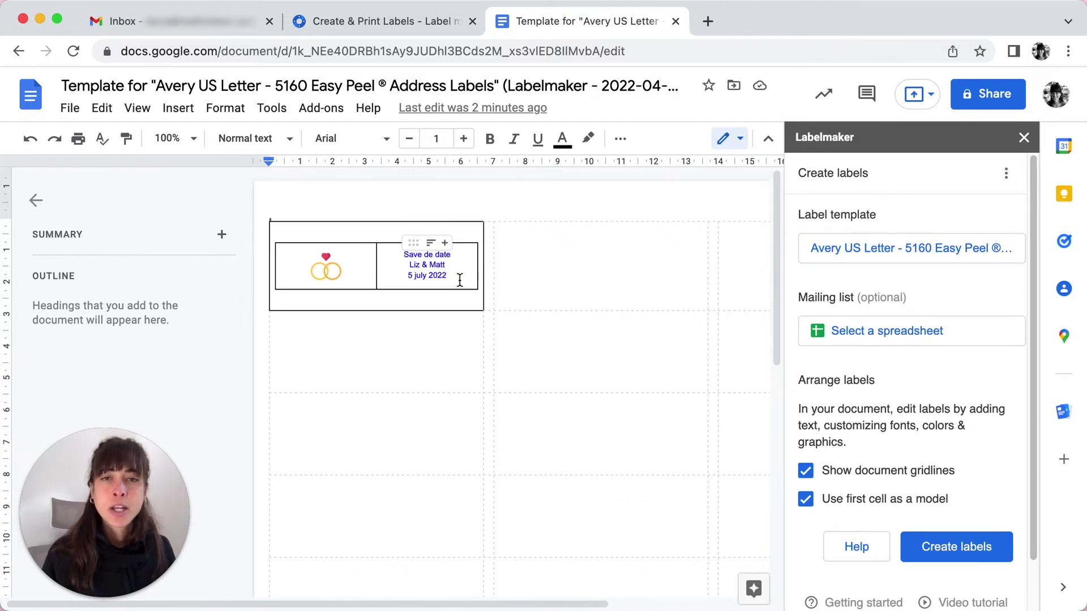
Set the border width of both first-label cells to 0pt
{"action": "left_click", "coordinate": [460, 280]}
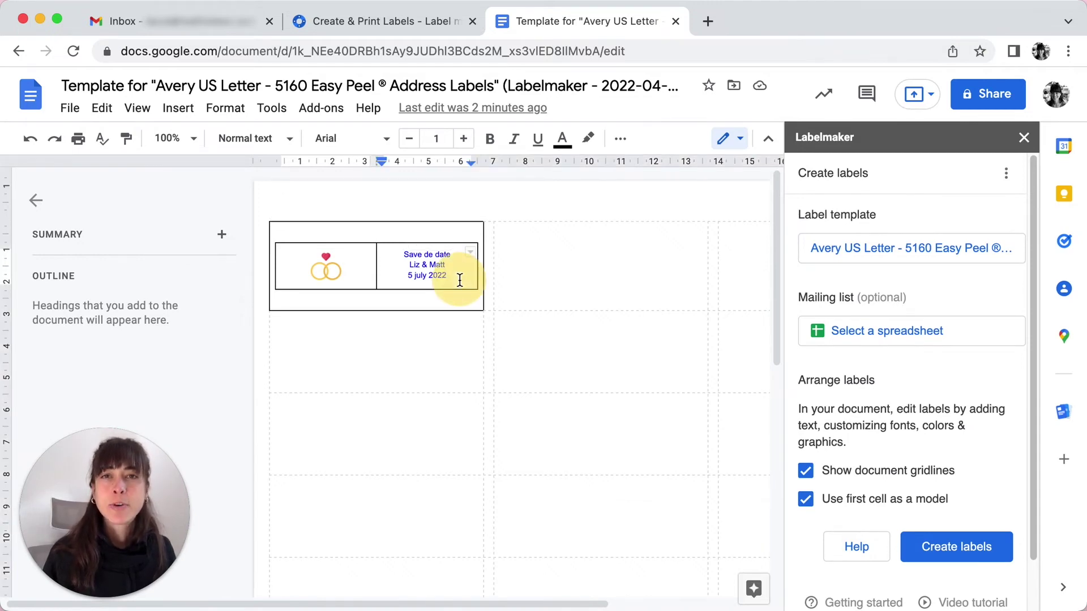
{"action": "left_click_drag", "start_coordinate": [459, 281], "coordinate": [344, 258]}
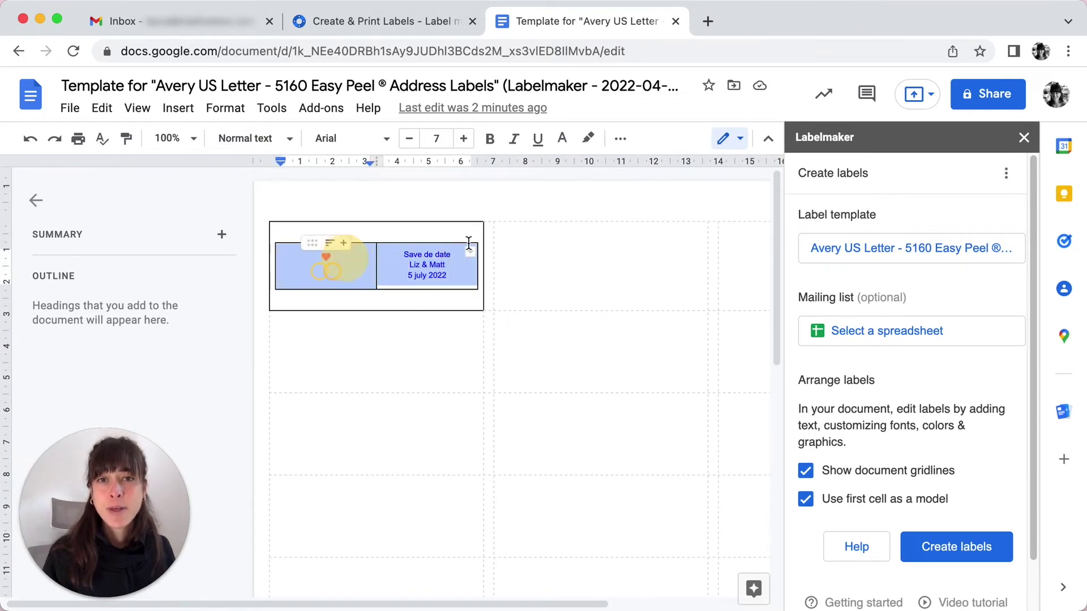
{"action": "left_click", "coordinate": [619, 142]}
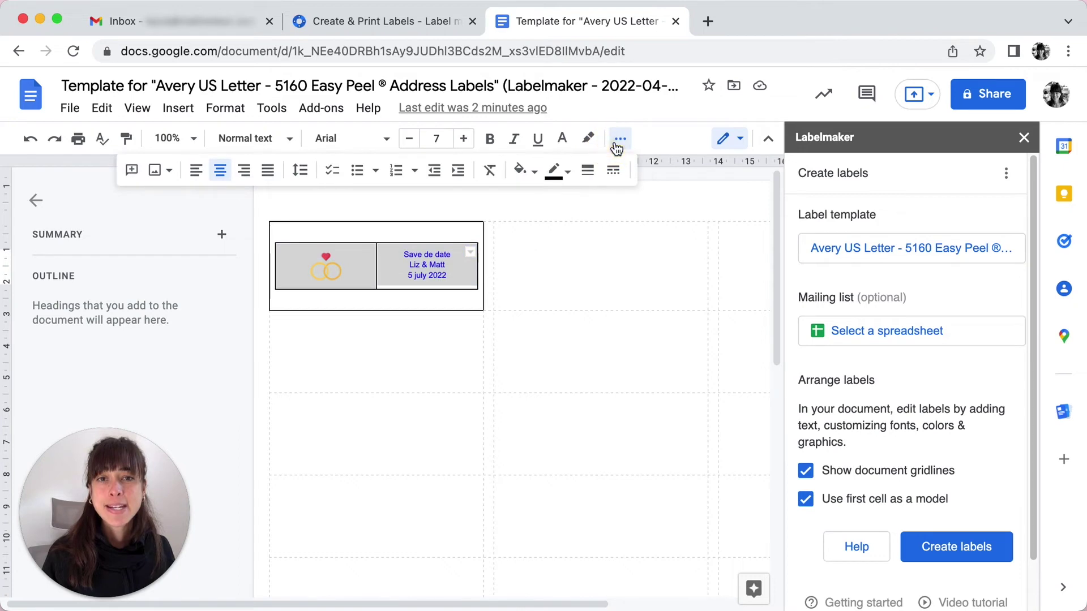
{"action": "left_click", "coordinate": [589, 172]}
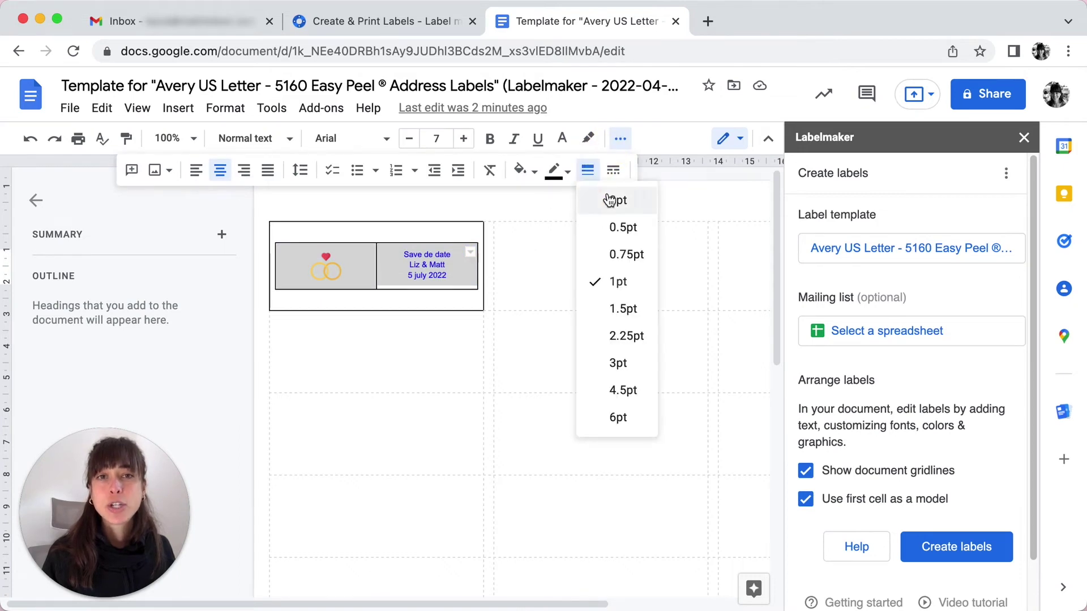
{"action": "left_click", "coordinate": [615, 200]}
{"action": "left_click", "coordinate": [727, 204]}
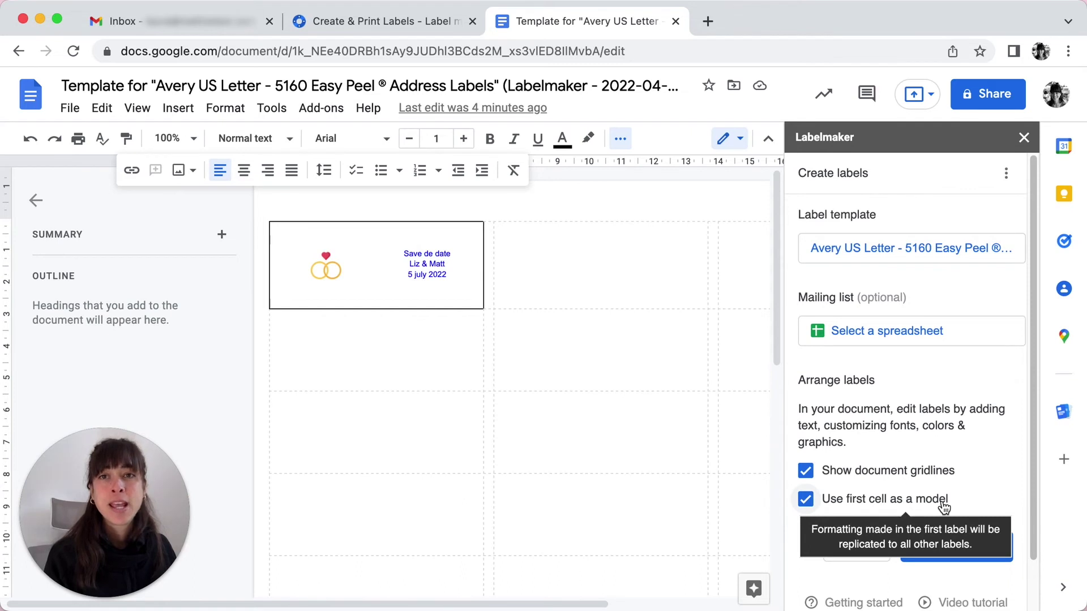
Generate the full label sheet using the first cell as the model
{"action": "left_click", "coordinate": [973, 551]}
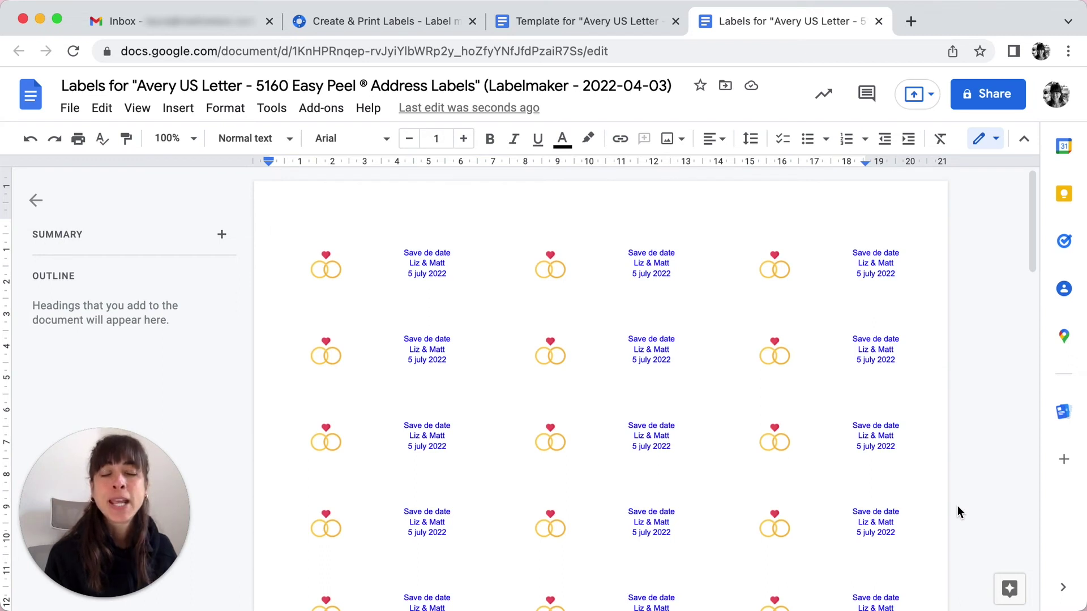
{"action": "mouse_move", "coordinate": [876, 435]}
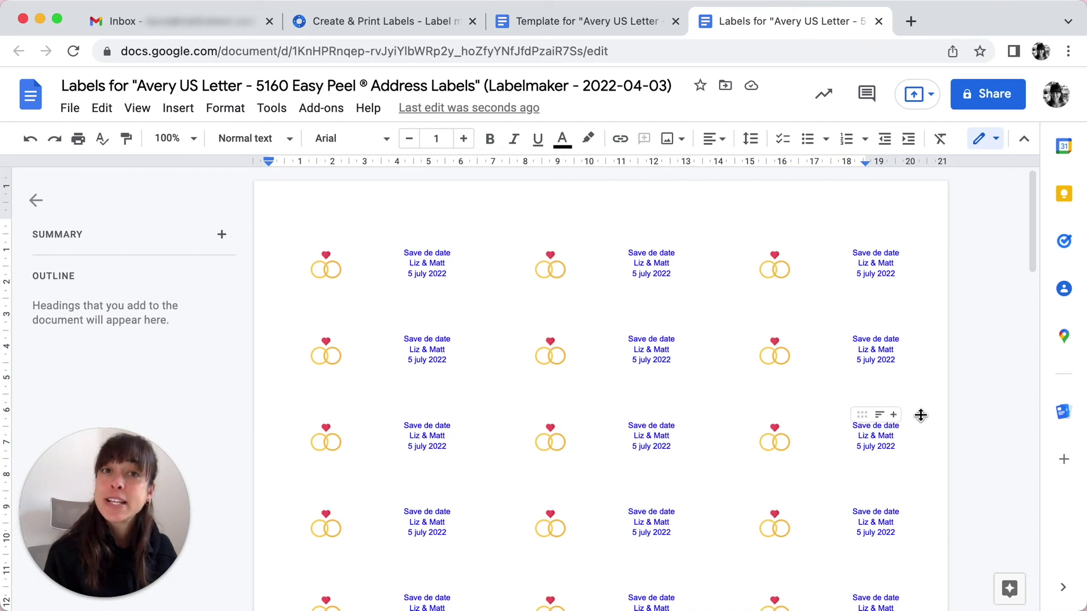
Check a generated label's font size, then open the print dialog with Ctrl+P
{"action": "left_click", "coordinate": [899, 273]}
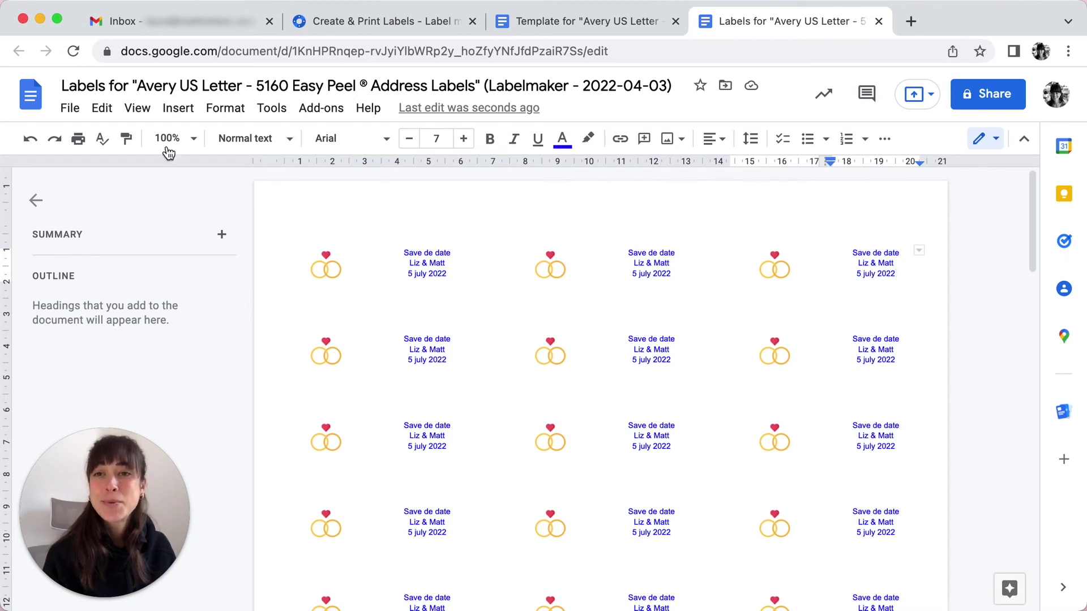
{"action": "key", "text": "ctrl+p"}
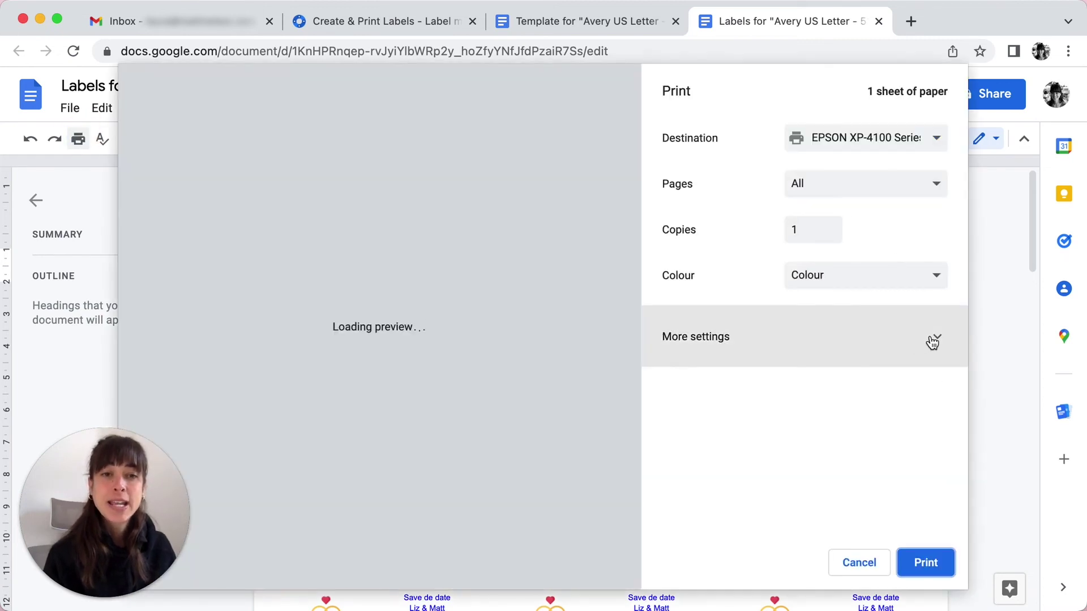
Expand More settings to confirm Letter paper, no margins and 100 scale
{"action": "left_click", "coordinate": [928, 342]}
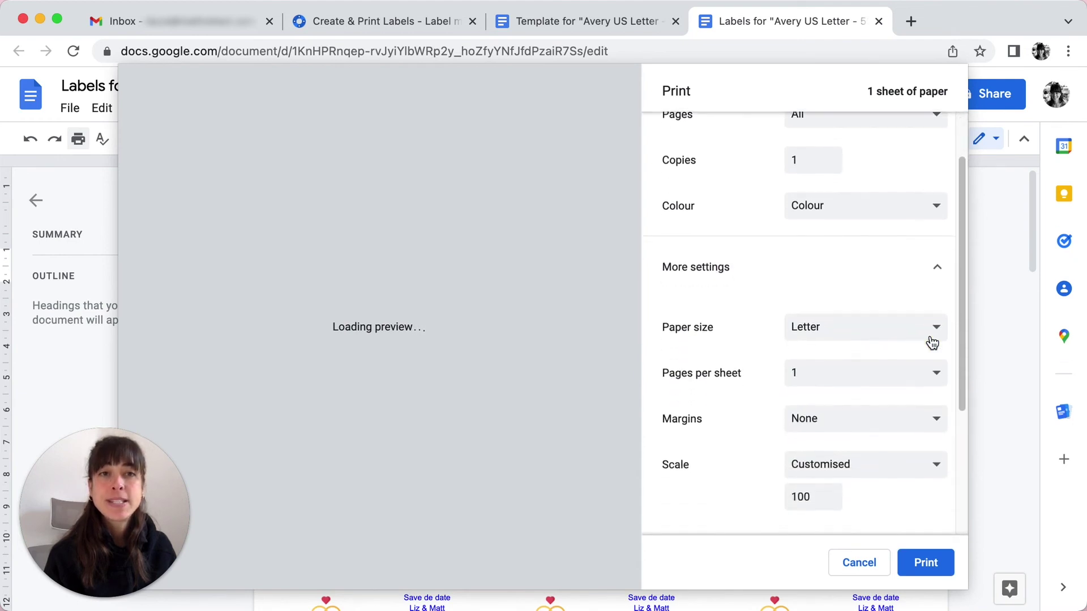
{"action": "scroll", "coordinate": [929, 339], "scroll_direction": "down", "scroll_amount": 2}
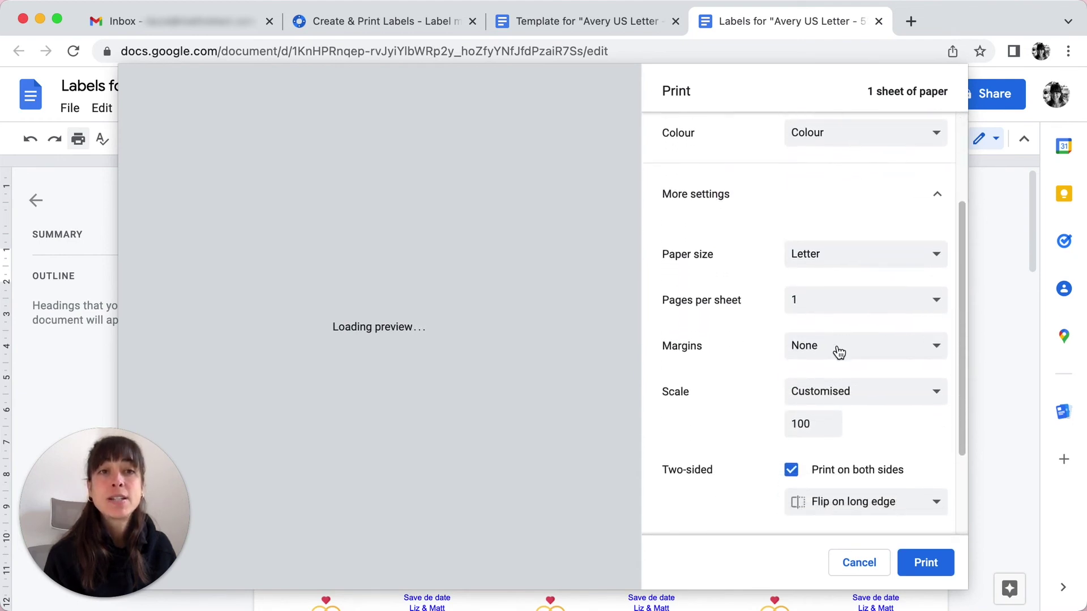